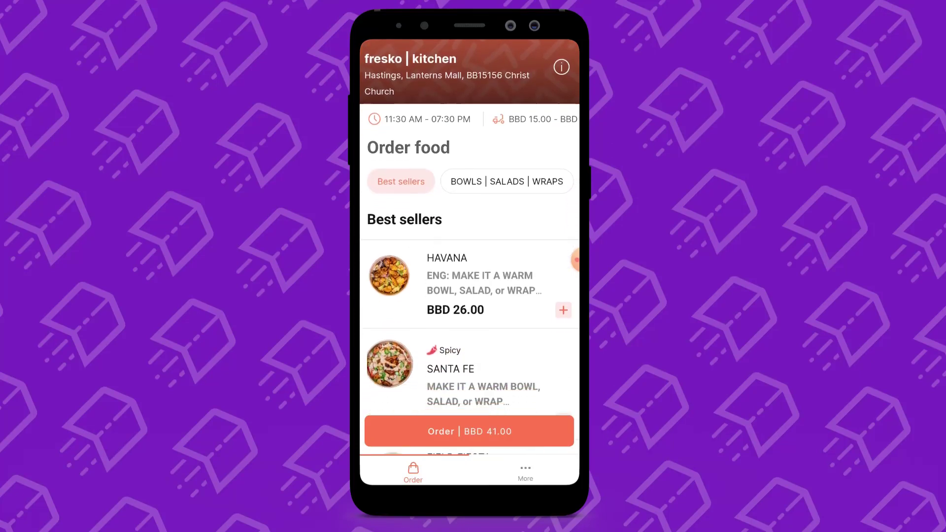
scroll(470, 295, down, 2)
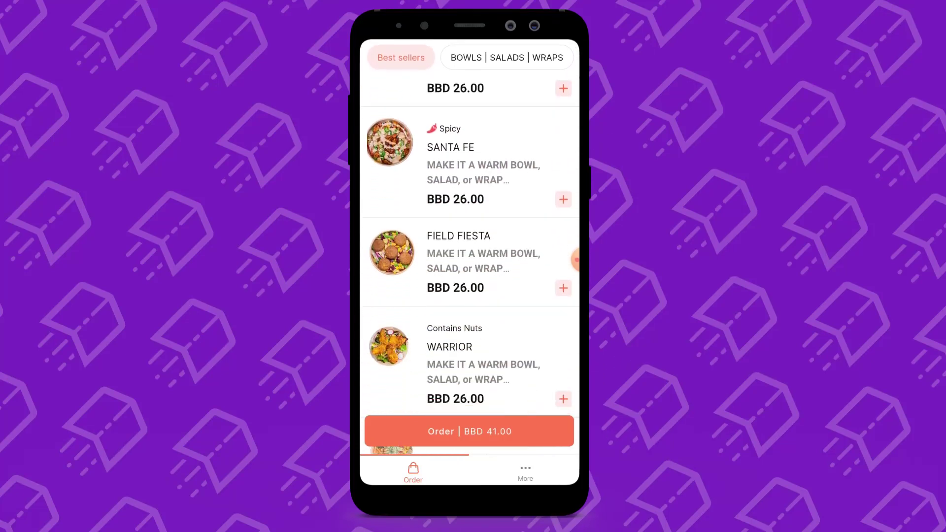
Customize a Santa Fe bowl with sushi rice, no beans and steak for BBD 38.00
click(563, 198)
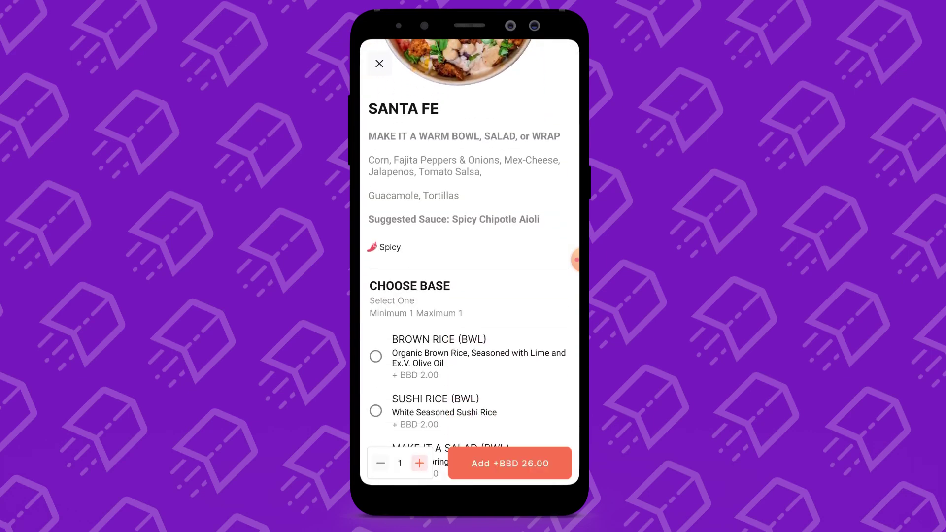
scroll(471, 296, down, 3)
scroll(471, 297, down, 2)
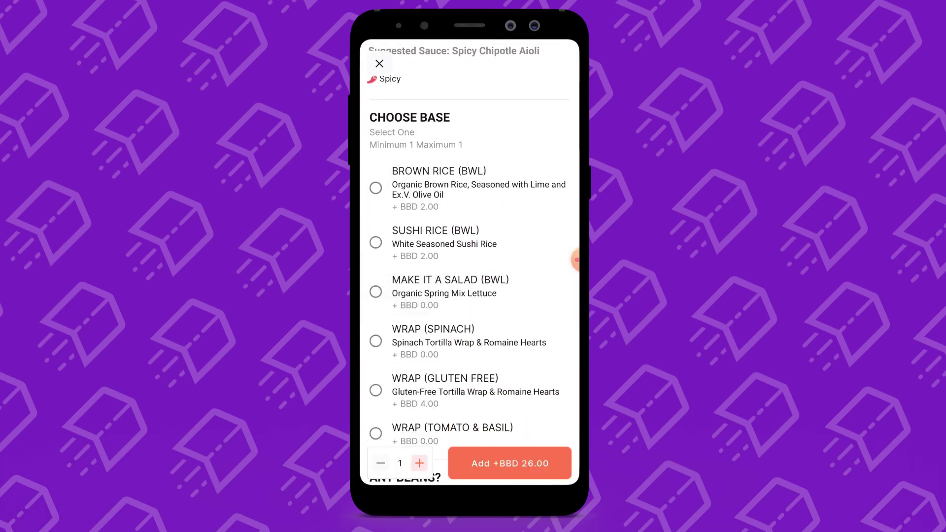
click(375, 243)
scroll(471, 296, down, 5)
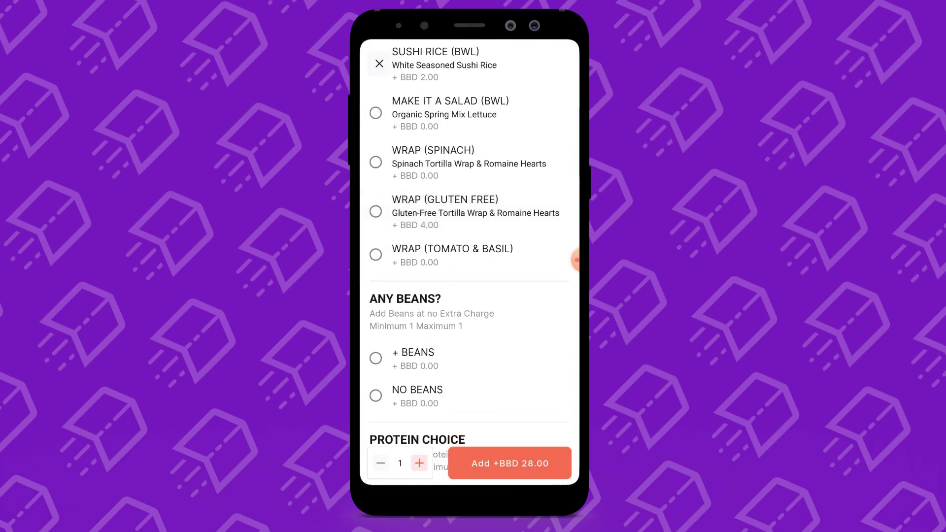
click(376, 351)
scroll(471, 296, down, 3)
click(376, 181)
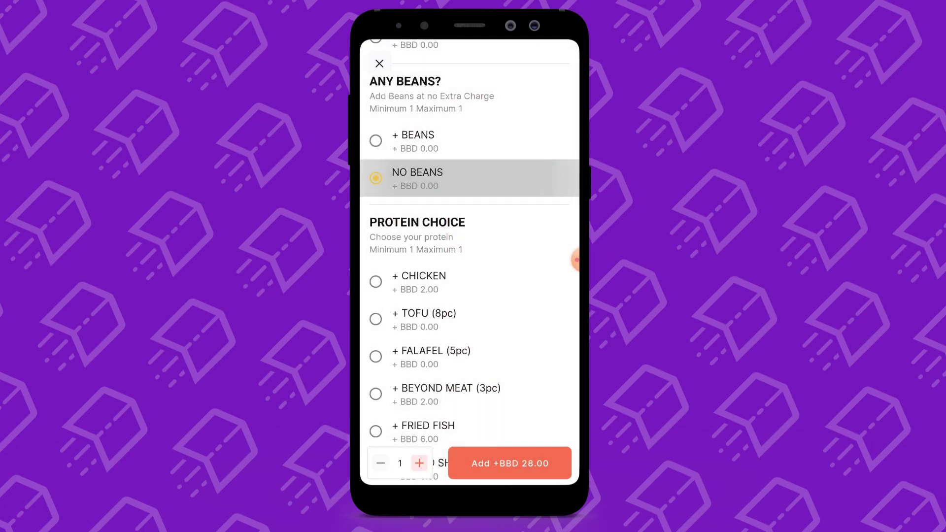
scroll(471, 296, down, 3)
scroll(470, 296, down, 2)
scroll(470, 296, down, 2)
scroll(470, 296, down, 2)
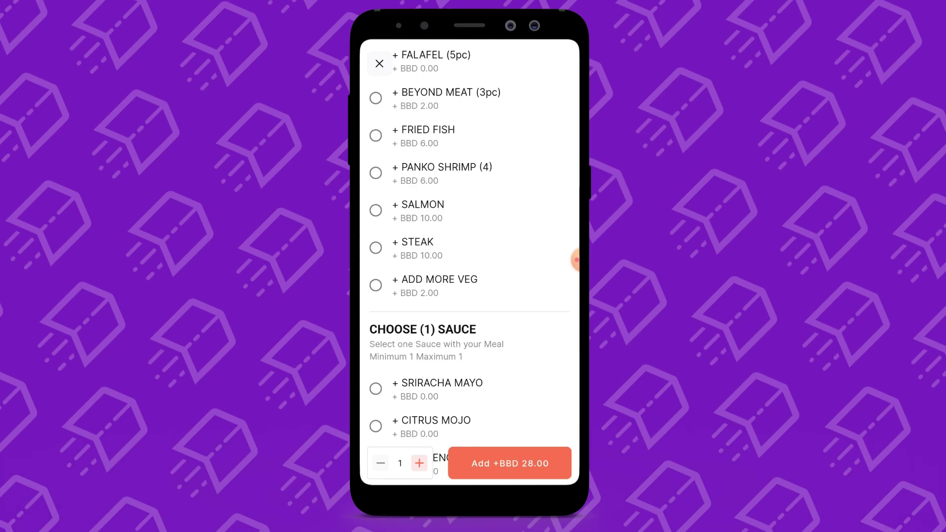
click(376, 247)
scroll(471, 296, down, 2)
scroll(470, 296, down, 1)
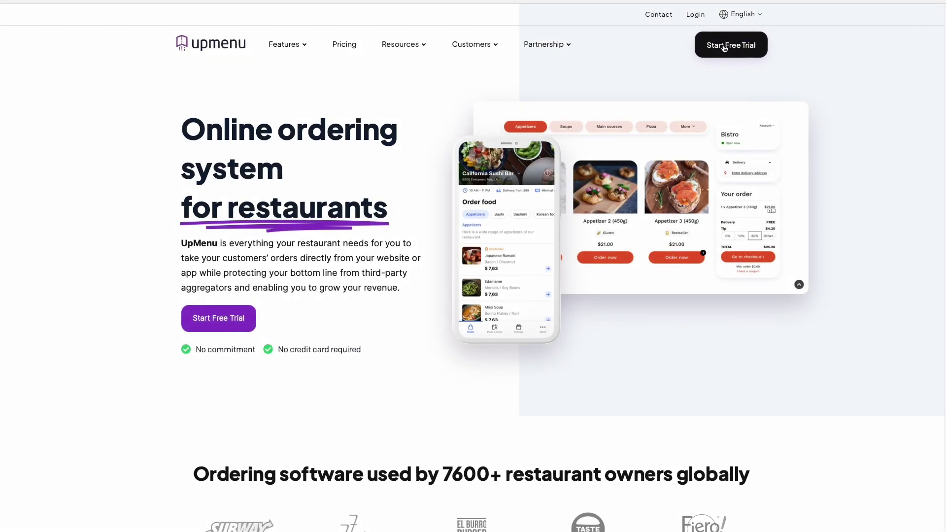
Register Pizzeria for a free trial with email, phone and password, accepting the terms
click(725, 46)
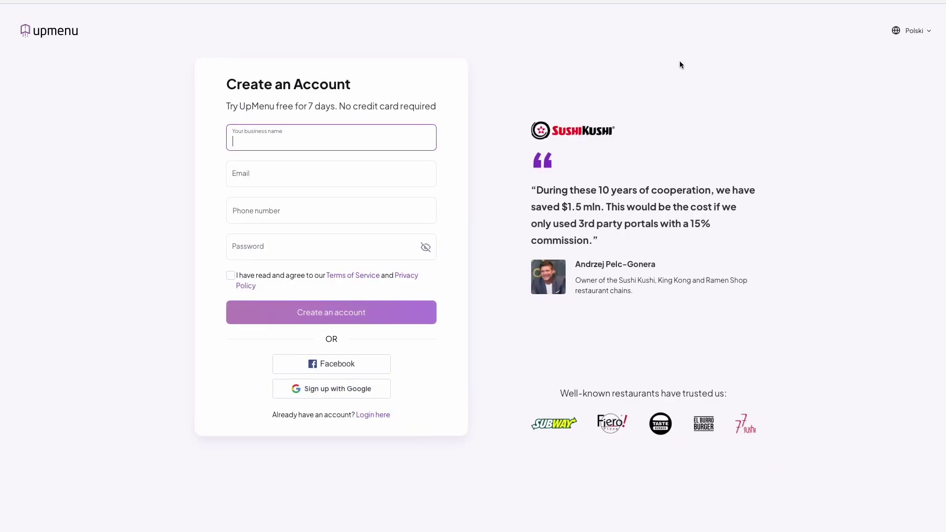
key(Tab)
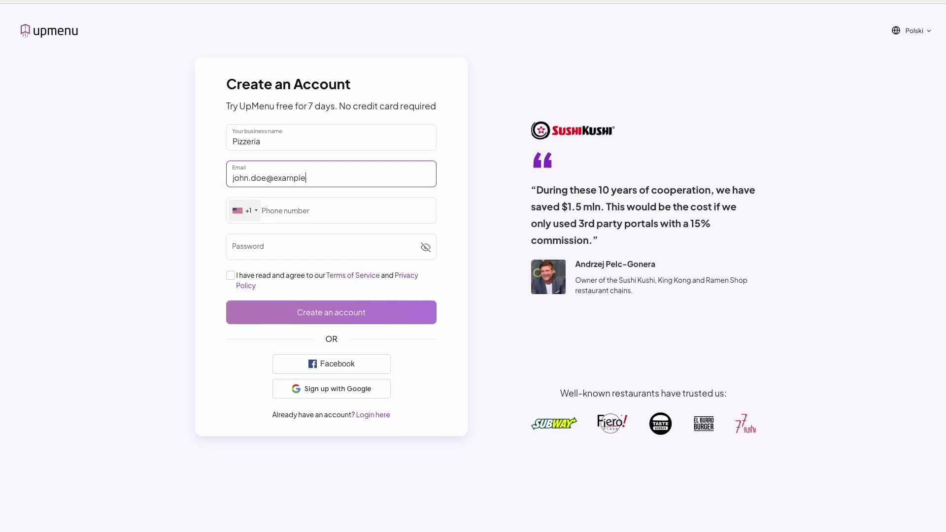
key(Tab)
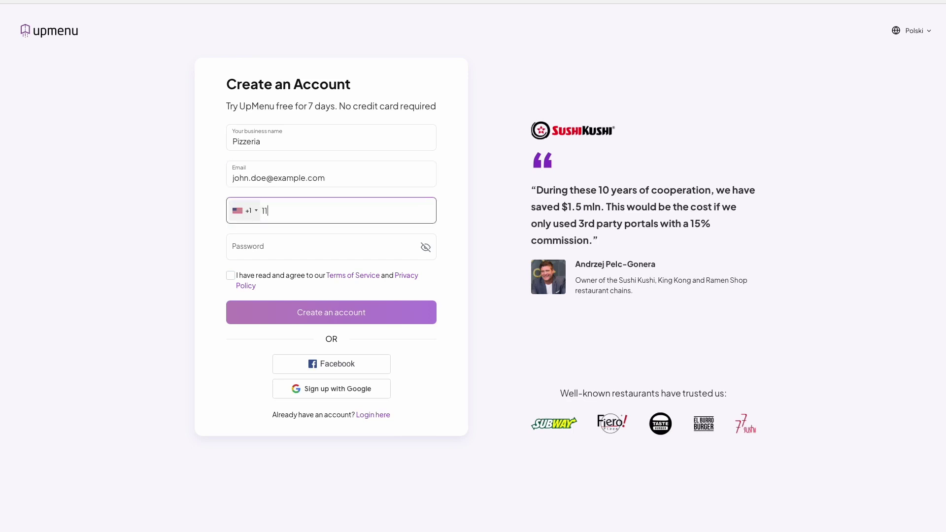
click(325, 252)
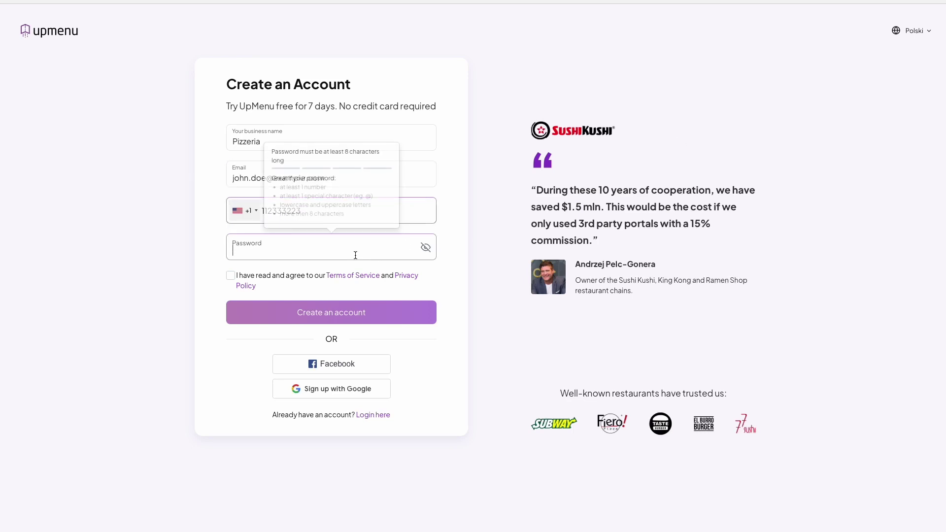
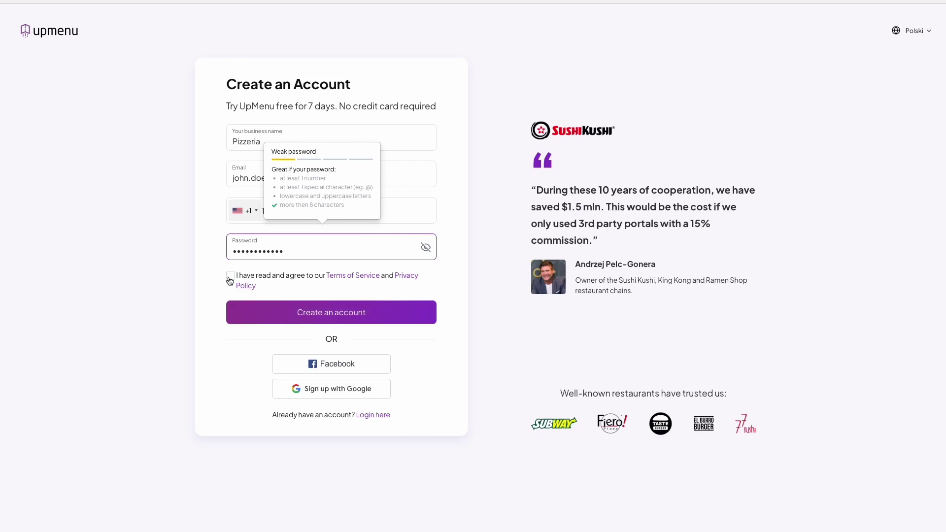
click(230, 278)
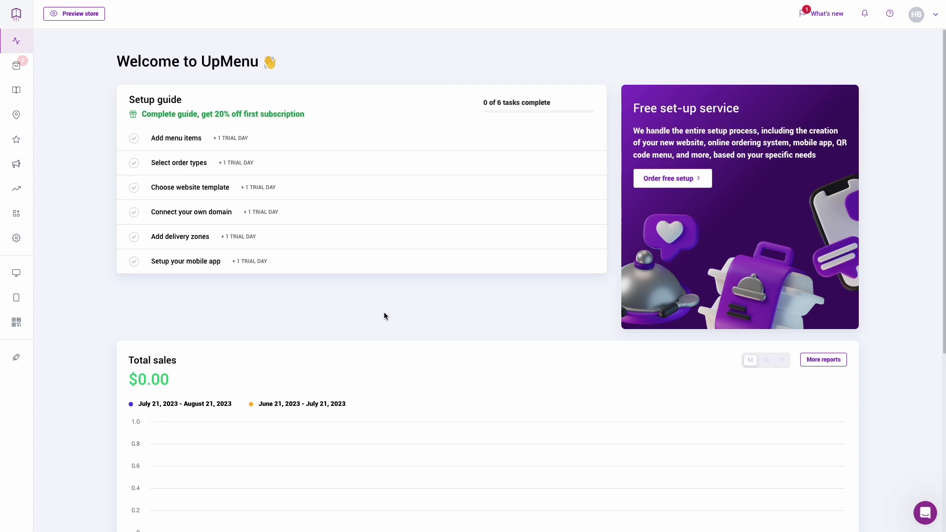
Add 'Apertizer 4' to the Appetizers section at a price of 21 USD
click(16, 91)
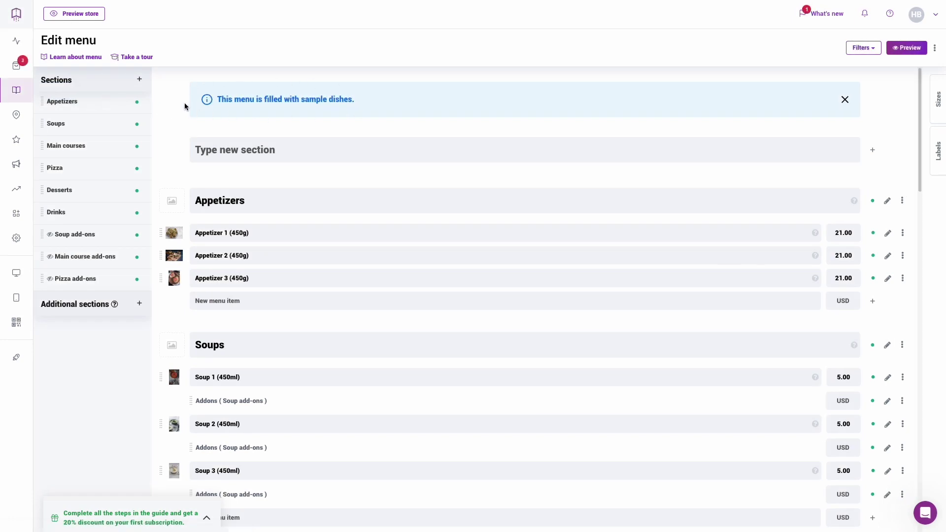
click(225, 301)
text(Apertizer)
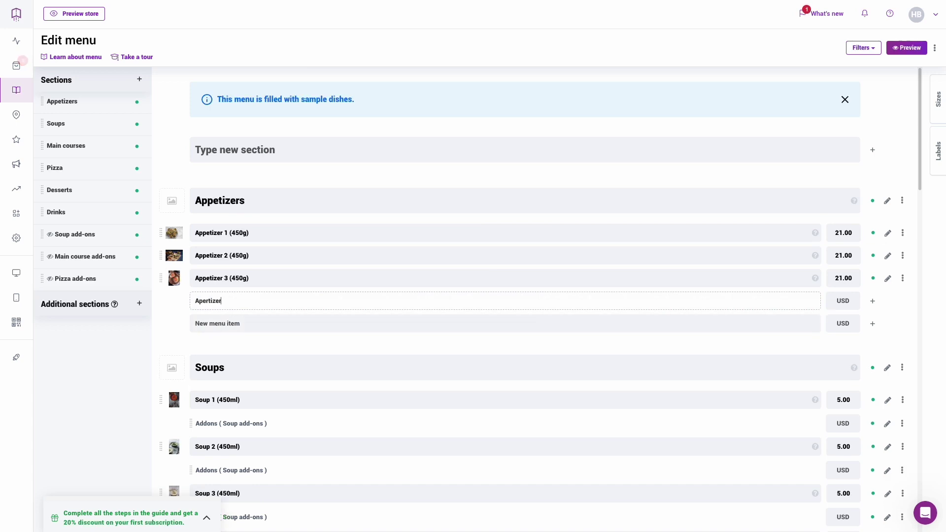
text( 4)
click(843, 301)
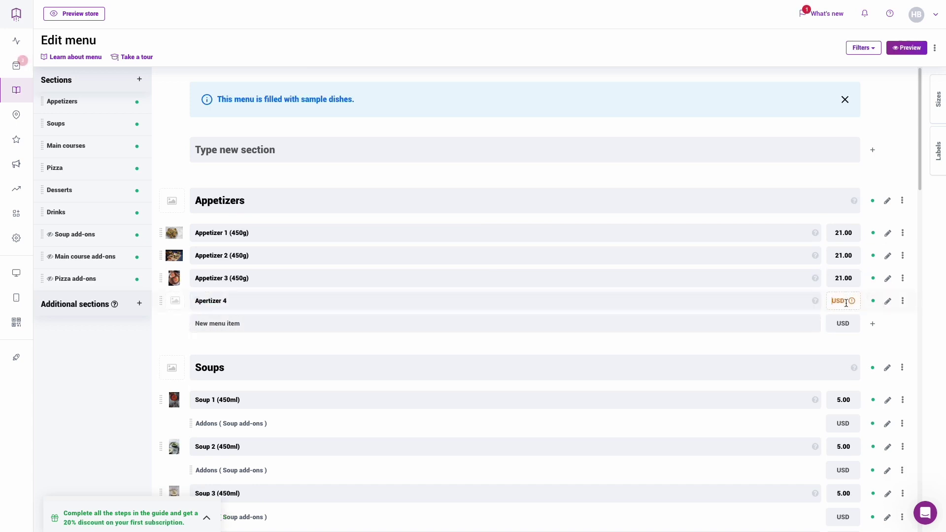
text(21)
key(Return)
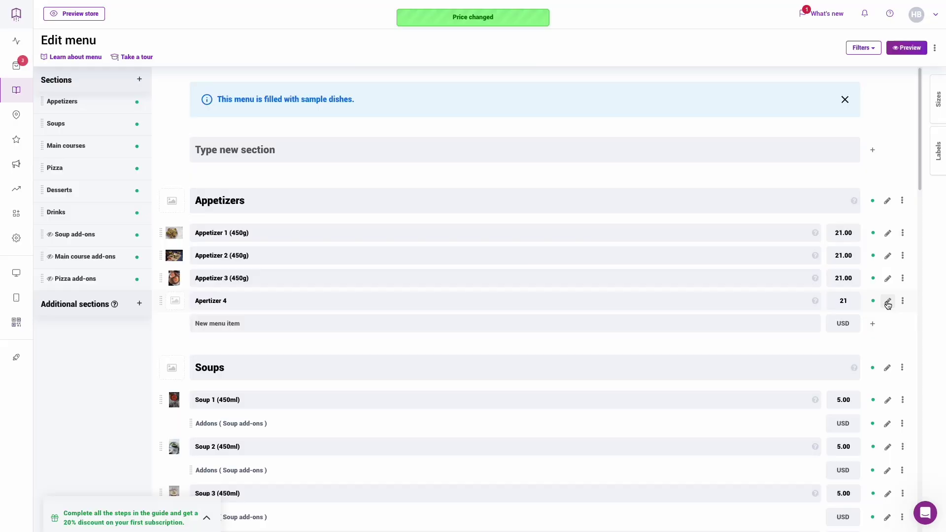
Label Apertizer 4 as Bestseller and Gluten, and expand its advanced settings
click(888, 300)
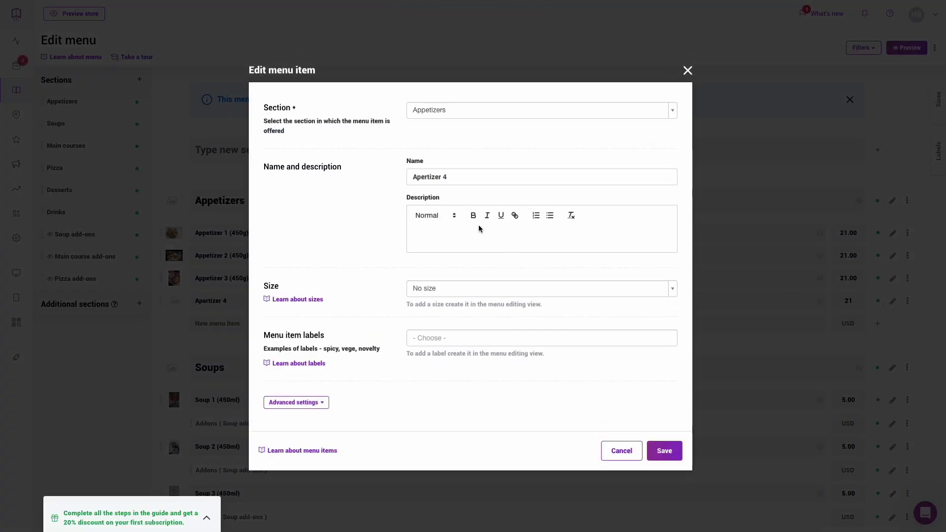
click(444, 338)
click(429, 355)
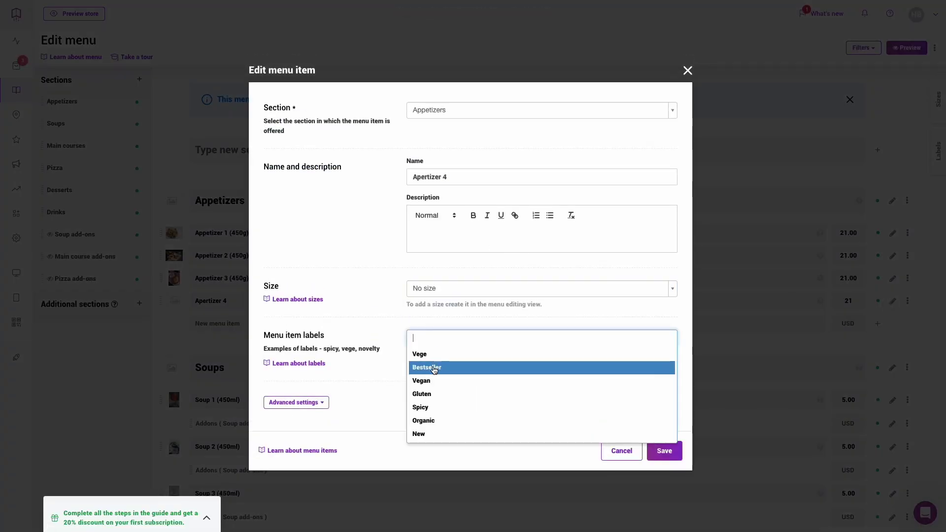
click(421, 380)
click(296, 402)
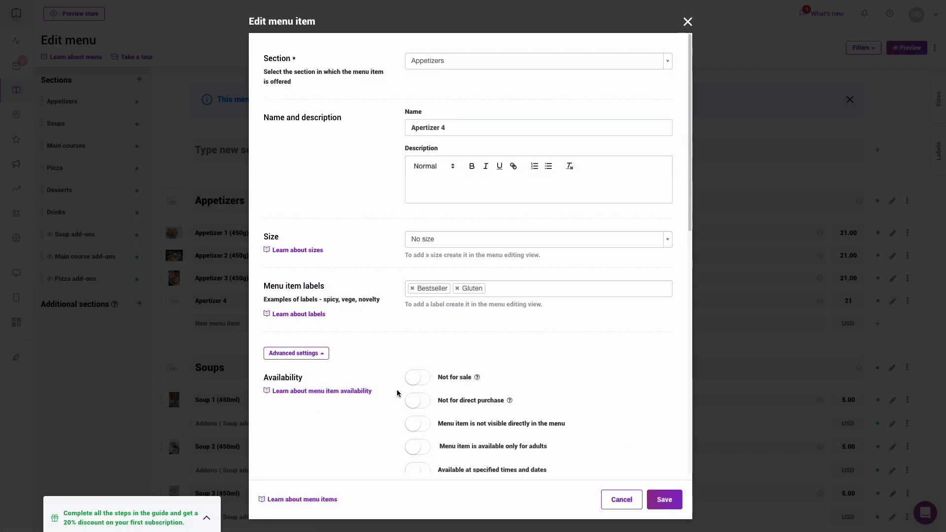
scroll(397, 394, down, 3)
scroll(397, 394, down, 1)
click(414, 389)
scroll(380, 387, down, 4)
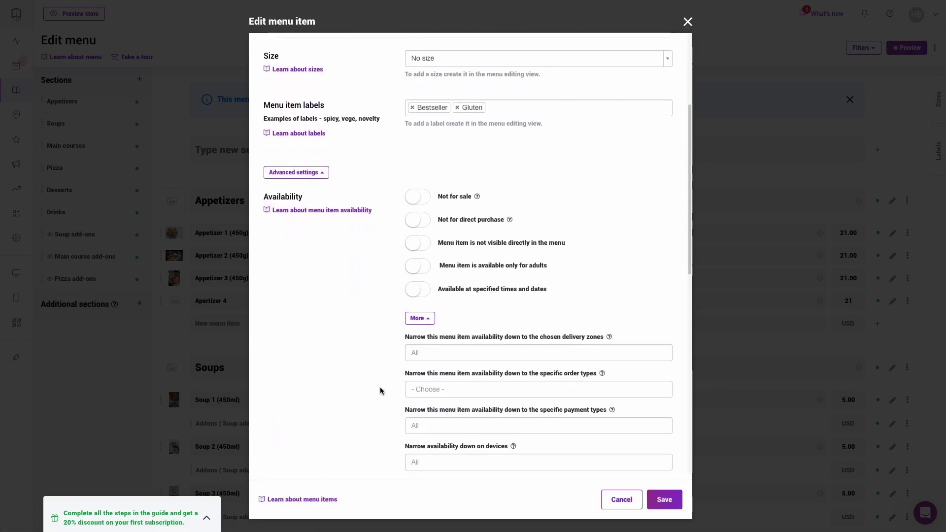
scroll(380, 387, down, 3)
scroll(380, 387, down, 2)
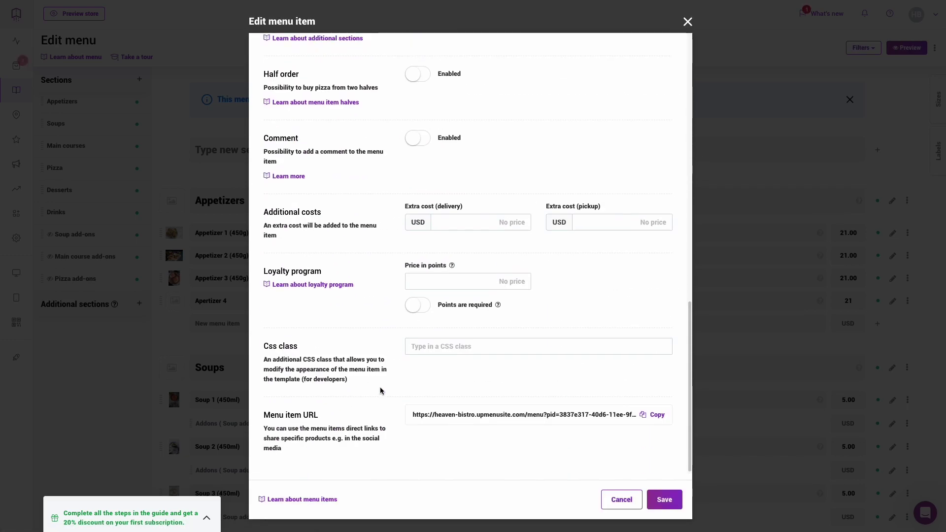
scroll(379, 386, up, 1)
scroll(380, 387, up, 5)
scroll(380, 387, up, 5)
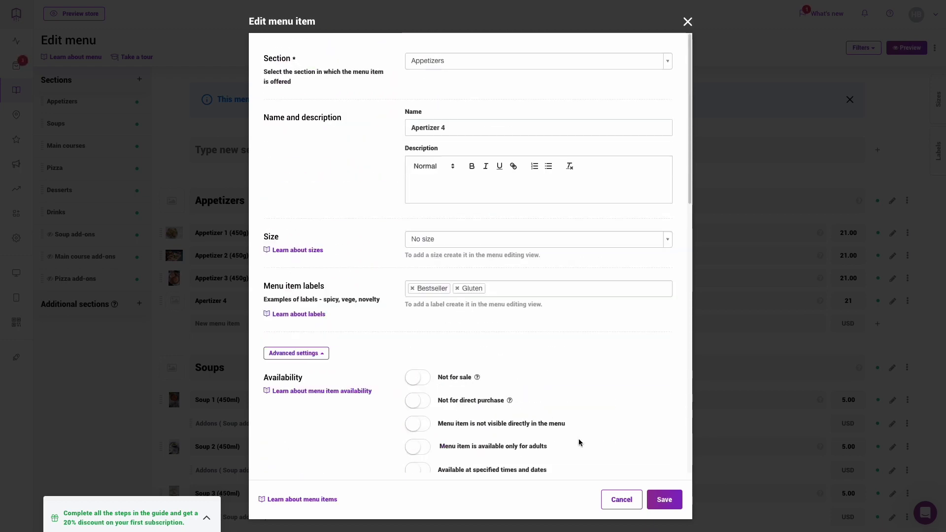
Save Apertizer 4's Bestseller and Gluten labels
click(664, 499)
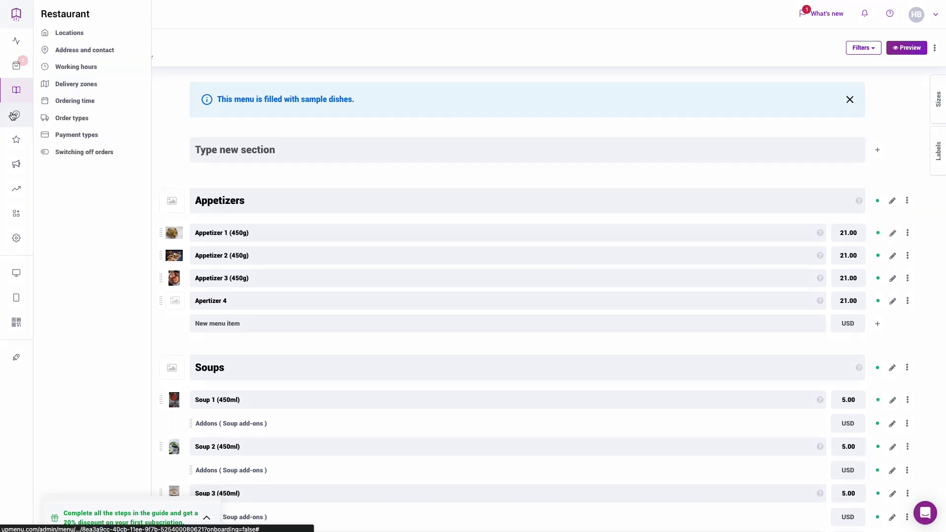
mouse_move(17, 114)
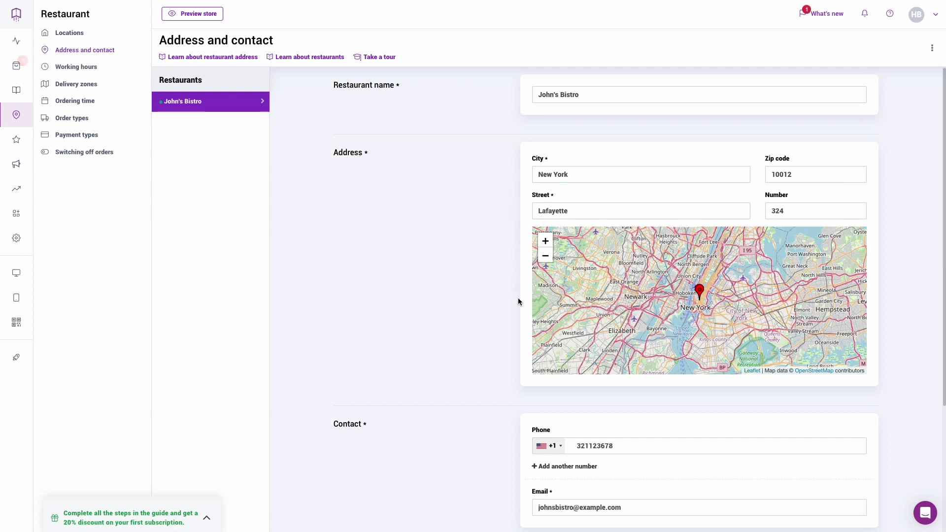
scroll(518, 299, down, 3)
scroll(518, 299, down, 3)
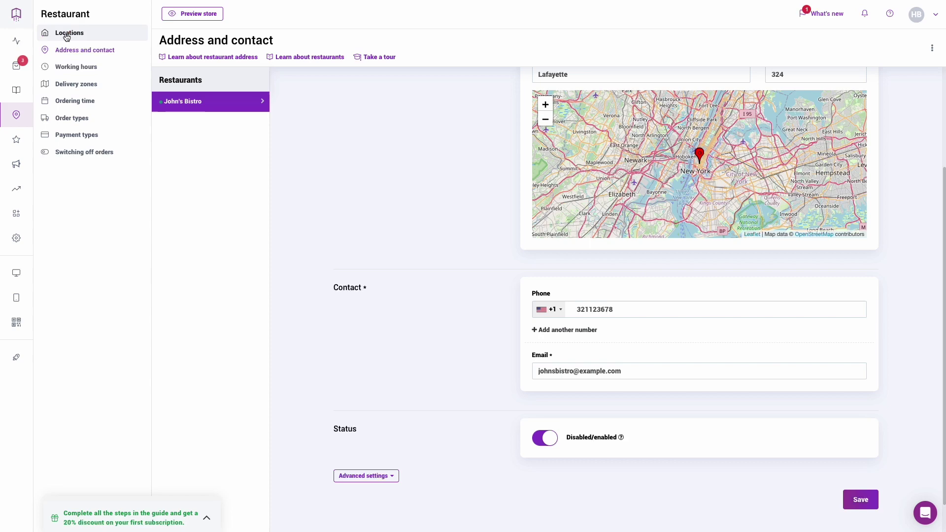
Go to John's Bistro's Working hours page
click(67, 69)
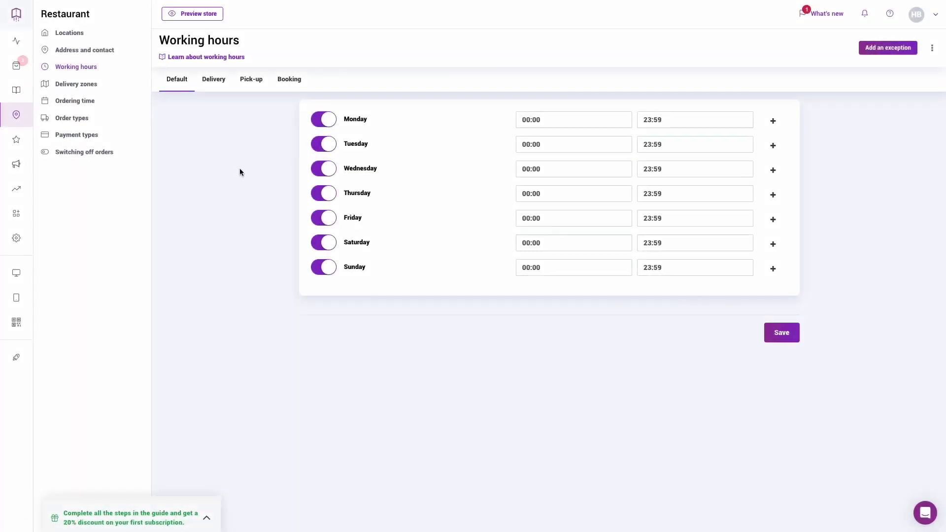
Review the delivery, pick-up and booking hours, then save 10:00–23:00 Mon–Sat, Sunday closed
click(216, 80)
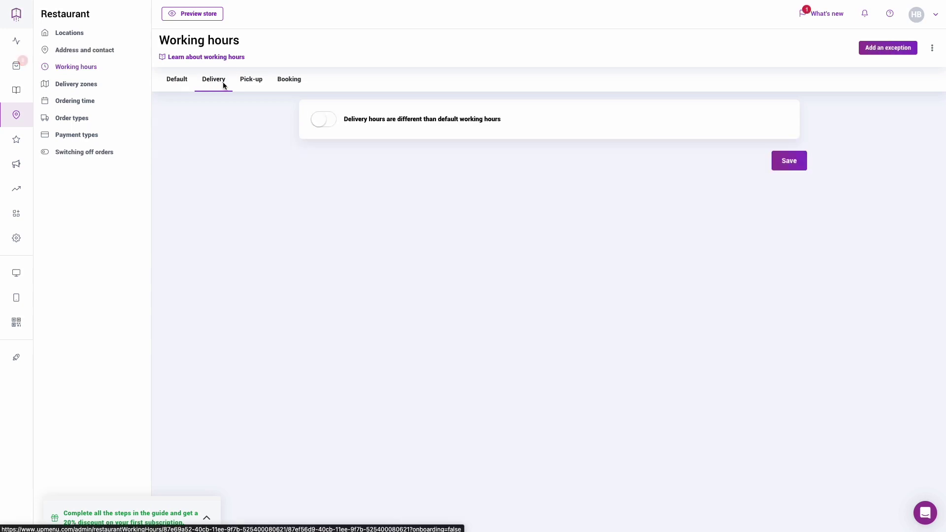
click(251, 79)
click(288, 79)
click(176, 79)
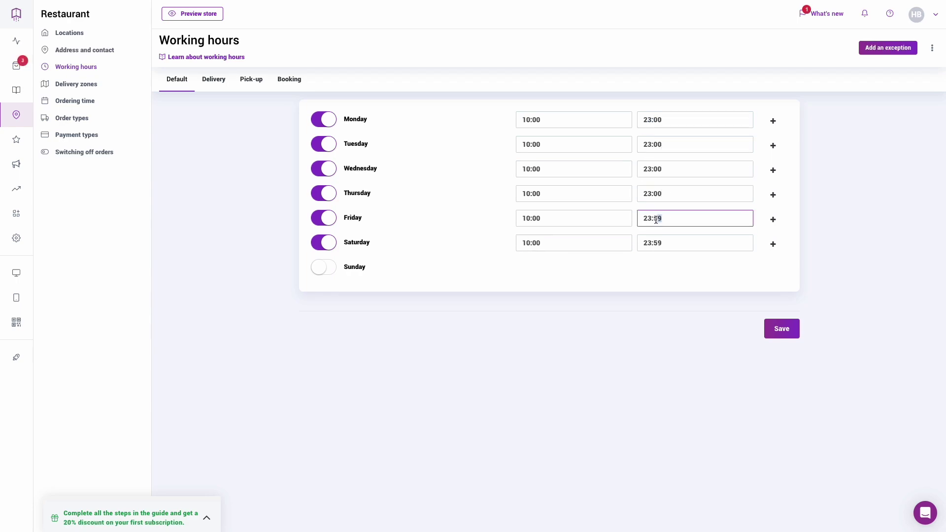
click(781, 328)
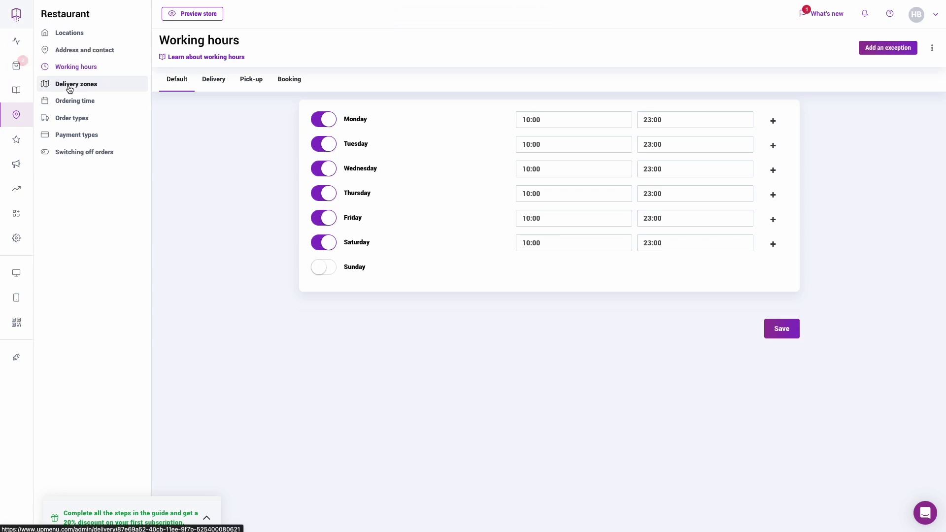
Draw a closed polygon delivery zone around the restaurant on the map
click(69, 87)
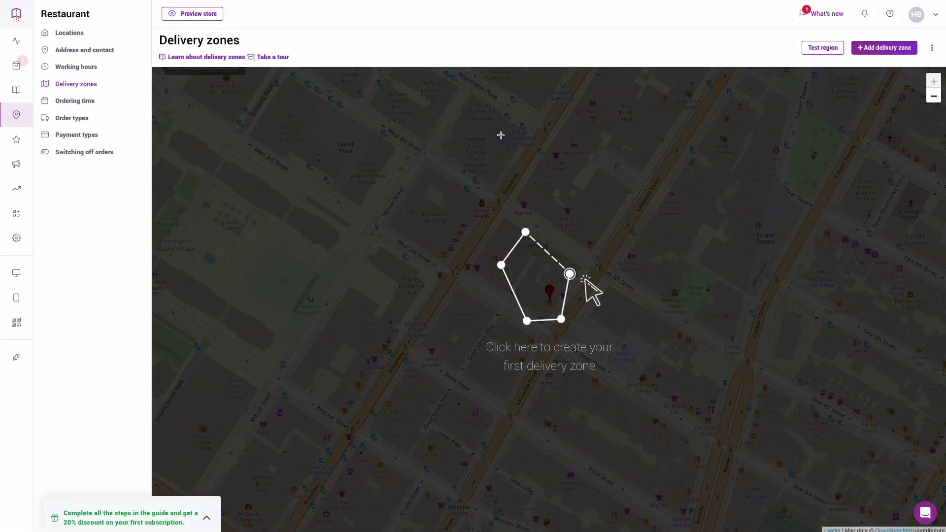
click(478, 128)
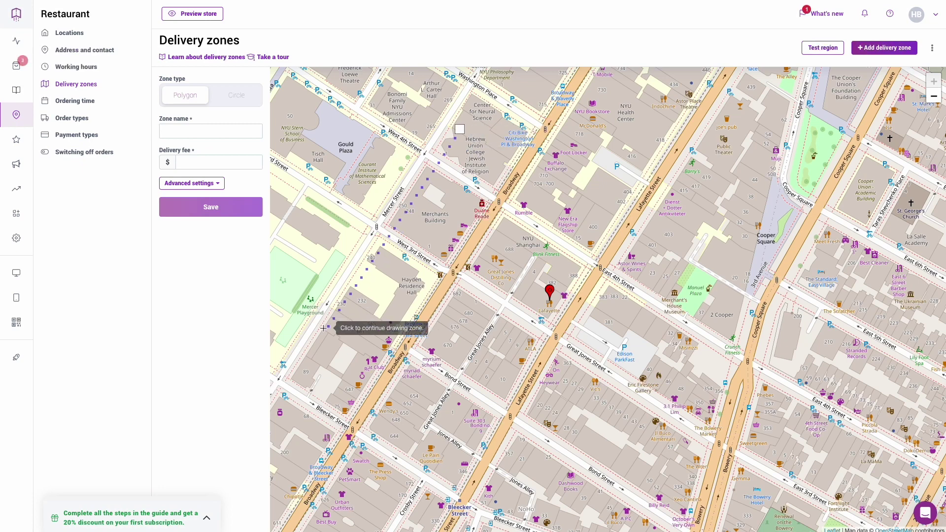
click(297, 256)
click(374, 453)
click(680, 470)
click(816, 276)
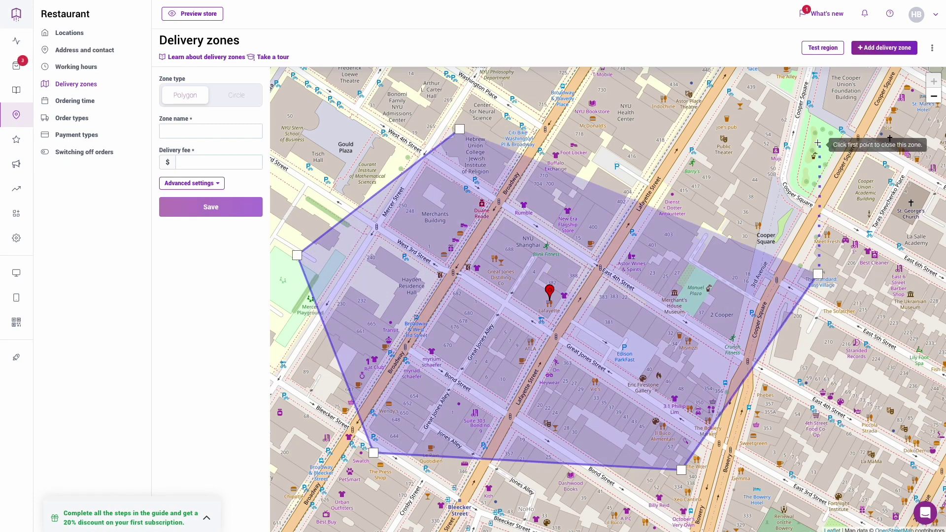
click(816, 141)
click(549, 81)
Save the zone as Zone 1 with an $8.00 delivery fee
click(220, 131)
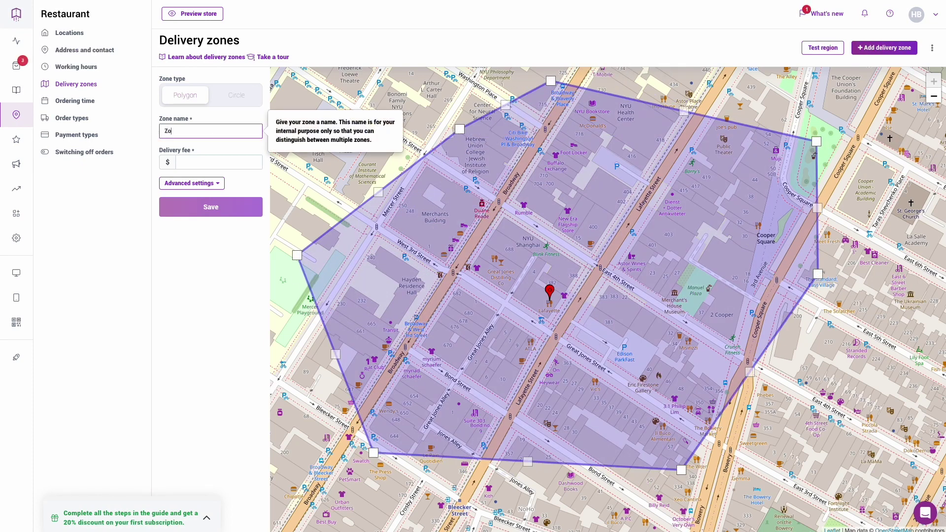
click(194, 162)
text(8)
click(211, 208)
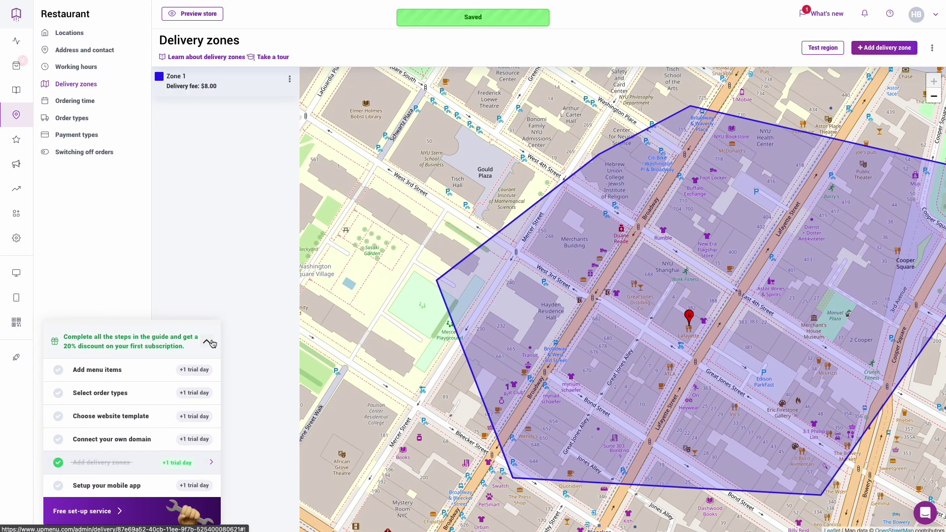
scroll(412, 237, down, 1)
Draw a polygon enclosing Zone 1 and save it as Zone 2 with a $10.00 fee
click(884, 47)
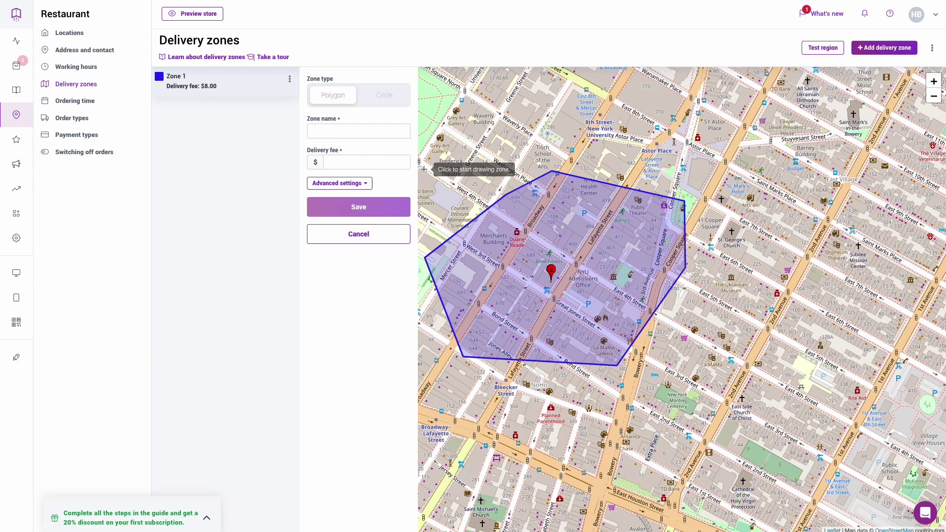
click(744, 161)
click(738, 288)
click(668, 385)
click(488, 422)
click(428, 281)
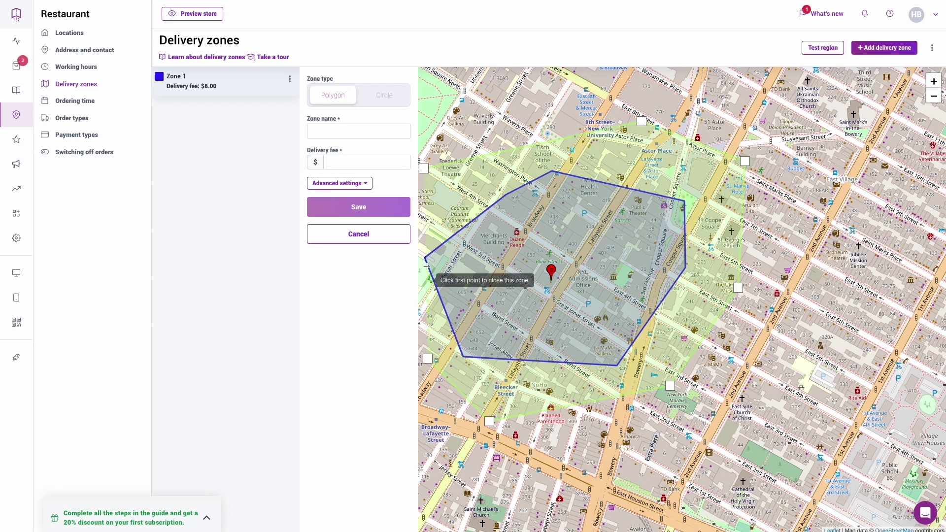
click(423, 173)
mouse_move(359, 131)
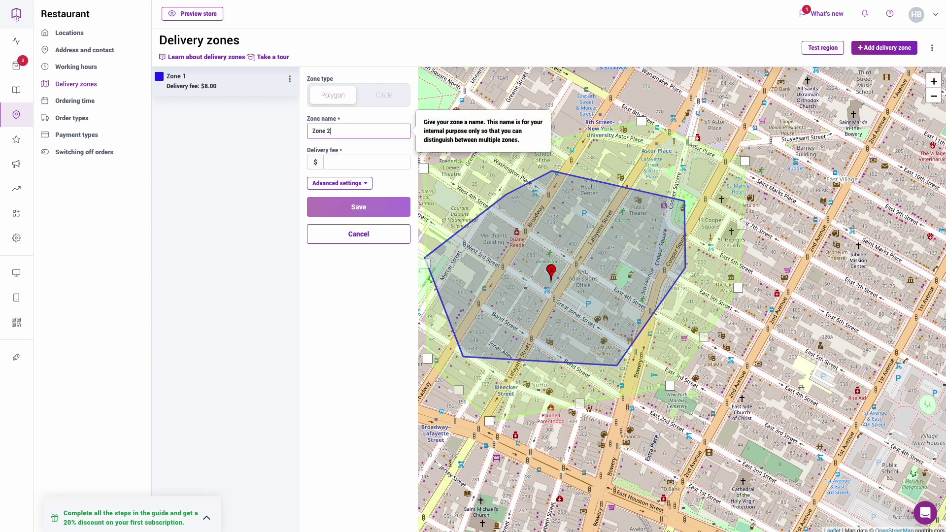
click(366, 163)
text(10)
click(358, 207)
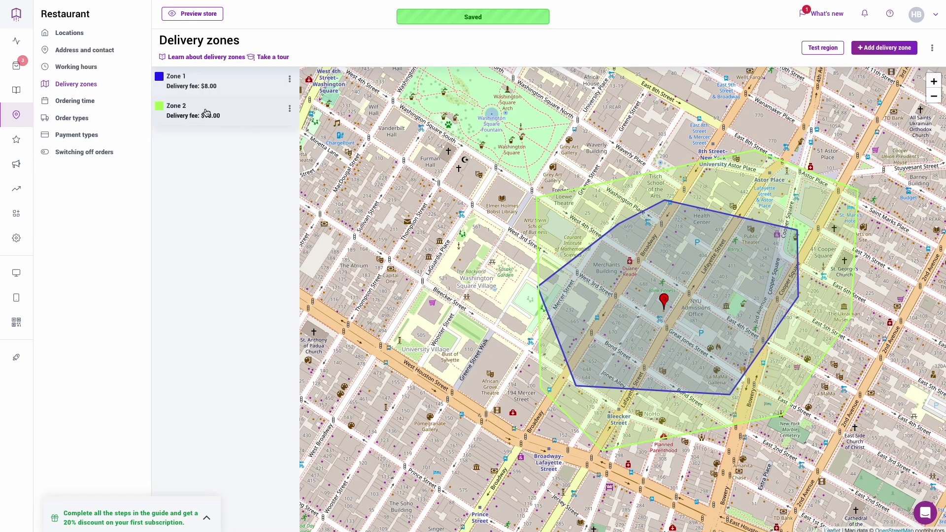
Enable online payments, trying Stripe and PayPal before settling on Adyen as provider
click(77, 136)
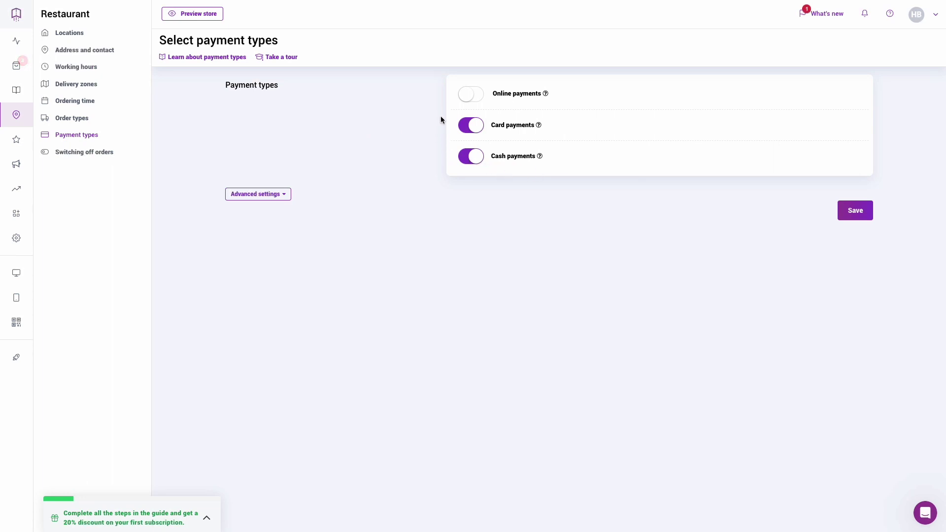
click(467, 95)
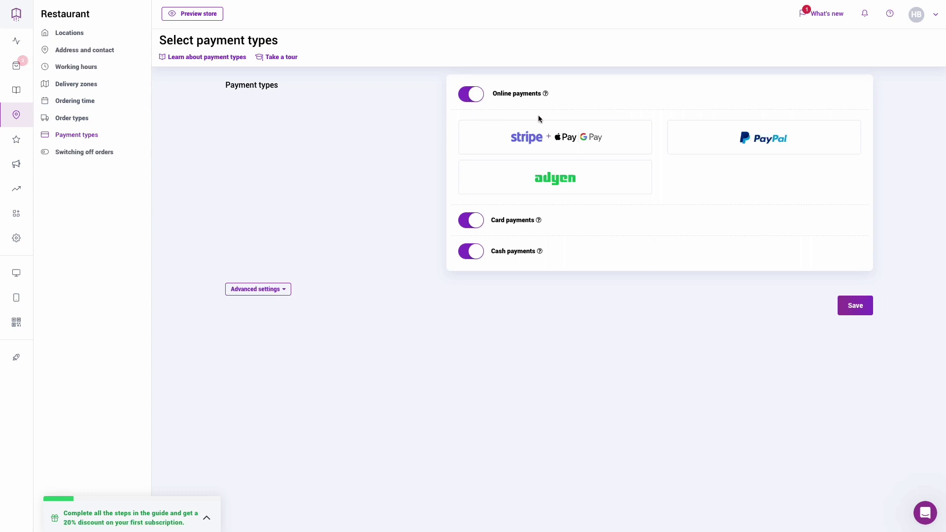
click(551, 141)
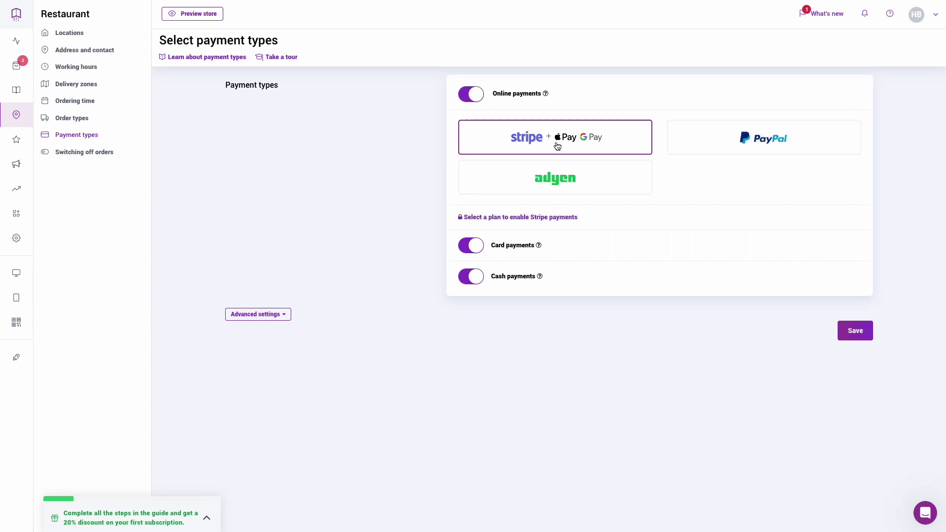
click(708, 143)
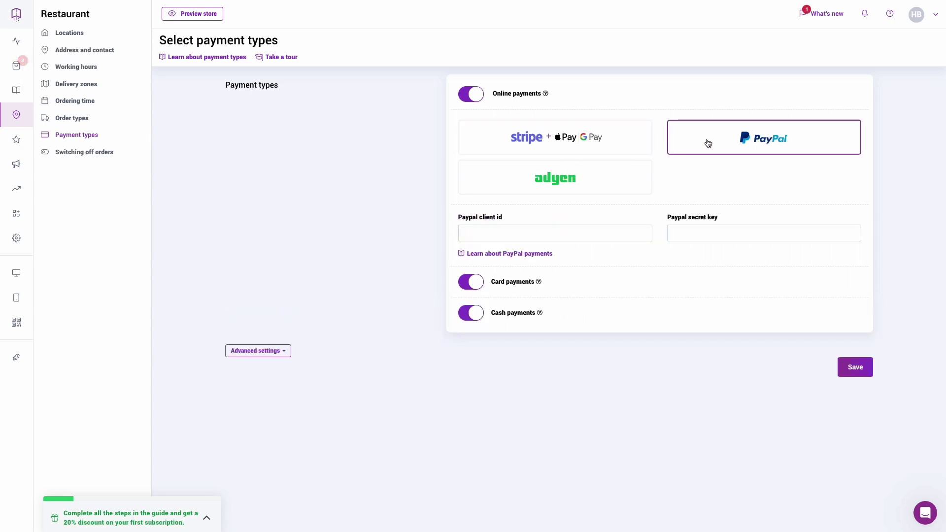
click(556, 180)
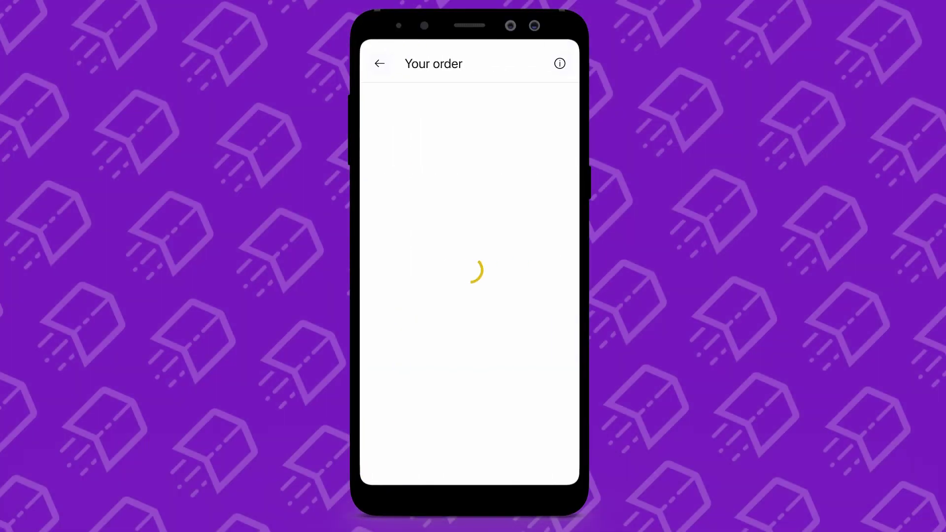
scroll(469, 297, down, 3)
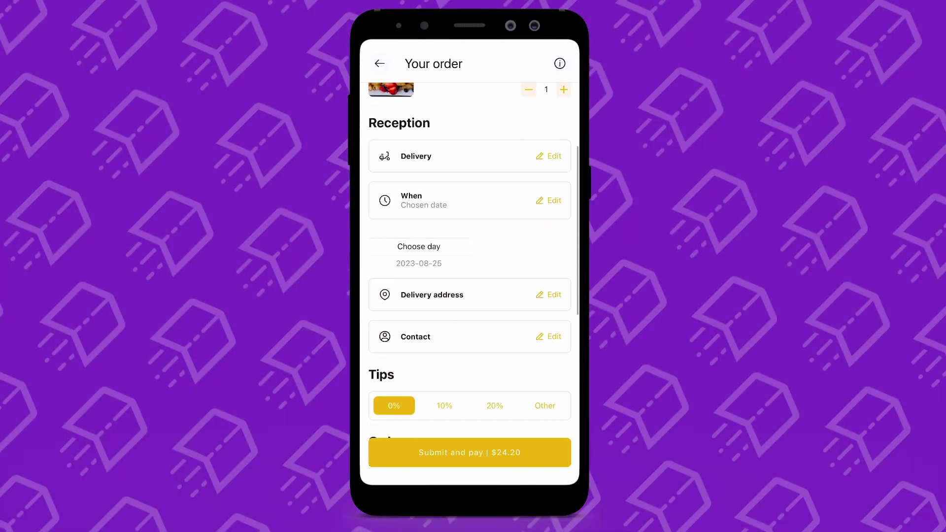
scroll(469, 296, down, 3)
scroll(470, 296, down, 3)
scroll(469, 295, down, 3)
scroll(469, 296, down, 2)
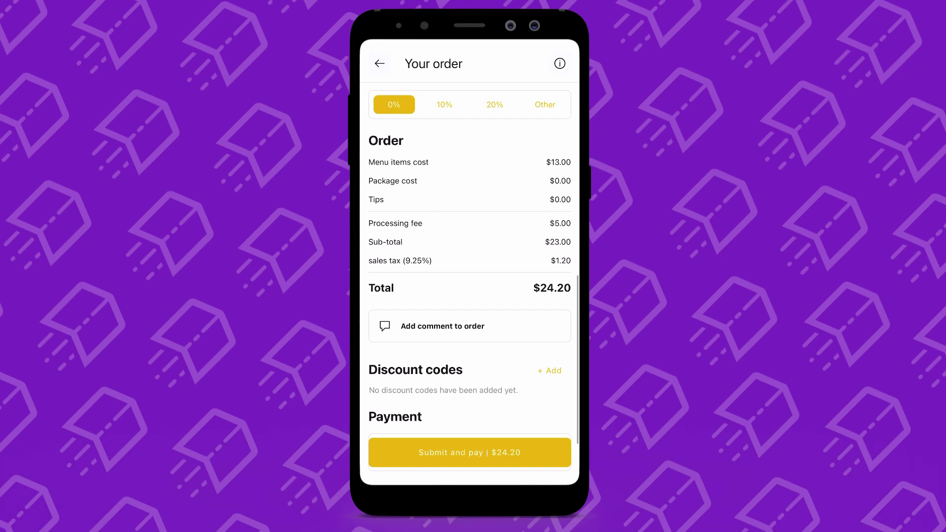
scroll(470, 296, down, 2)
scroll(470, 296, down, 2)
click(548, 381)
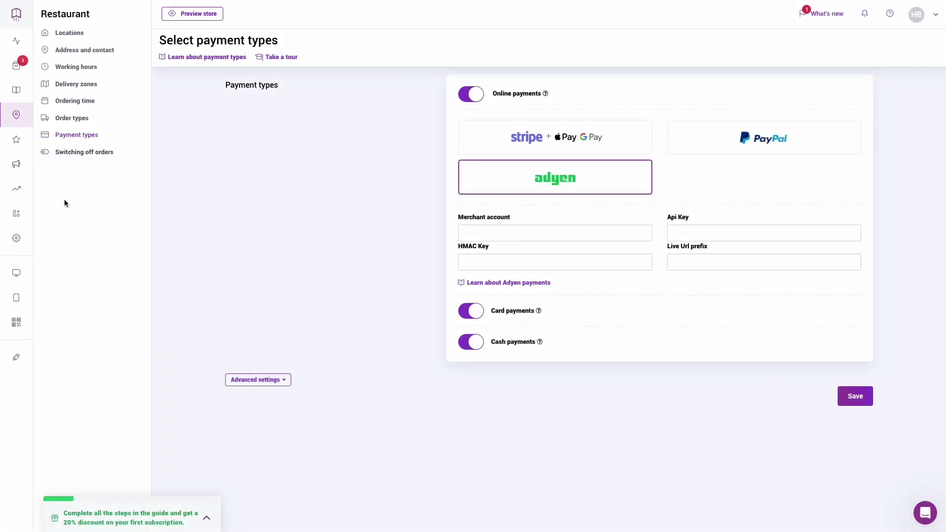
Name the mobile app 'John's Bistro' and upload logo.png as its application icon
click(24, 298)
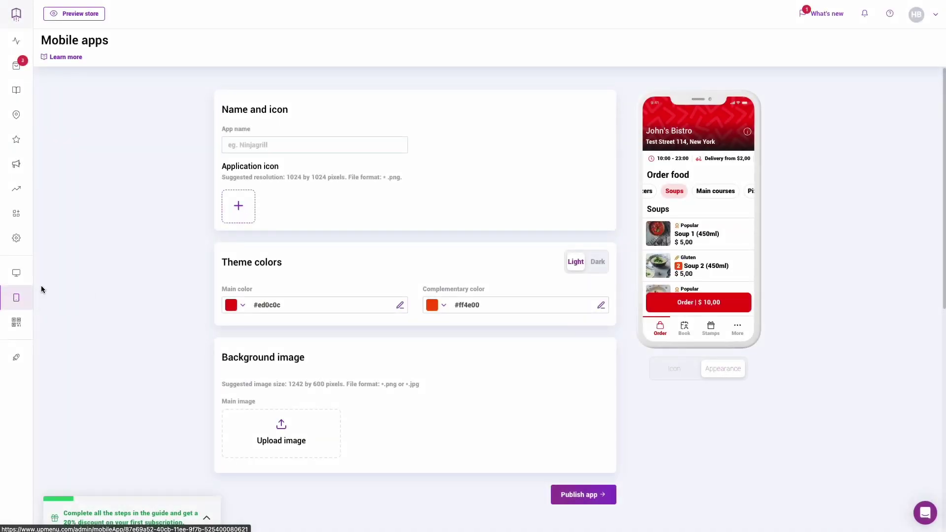
click(256, 145)
text(J)
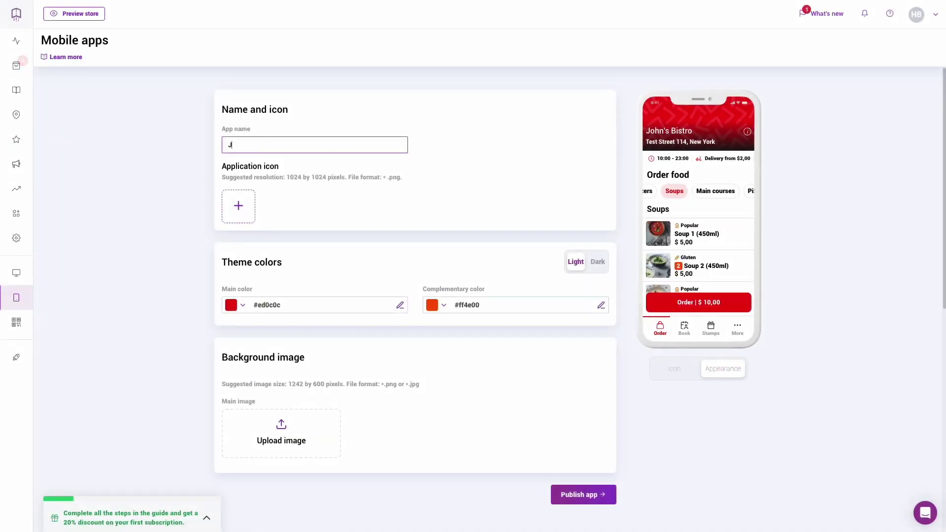
text(ohn's B)
text(istro)
click(236, 205)
double_click(344, 126)
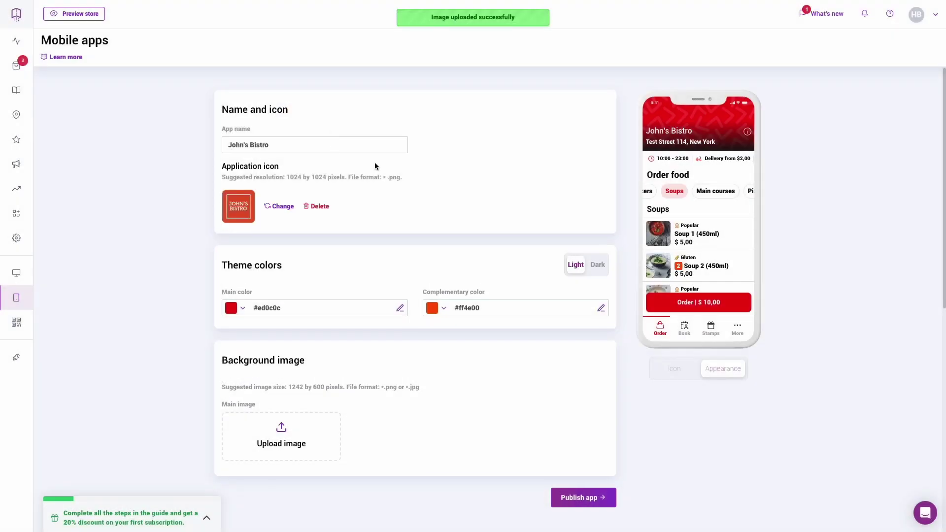
Preview the dark theme, then set the light theme's main colour to orange #ed620c
click(595, 268)
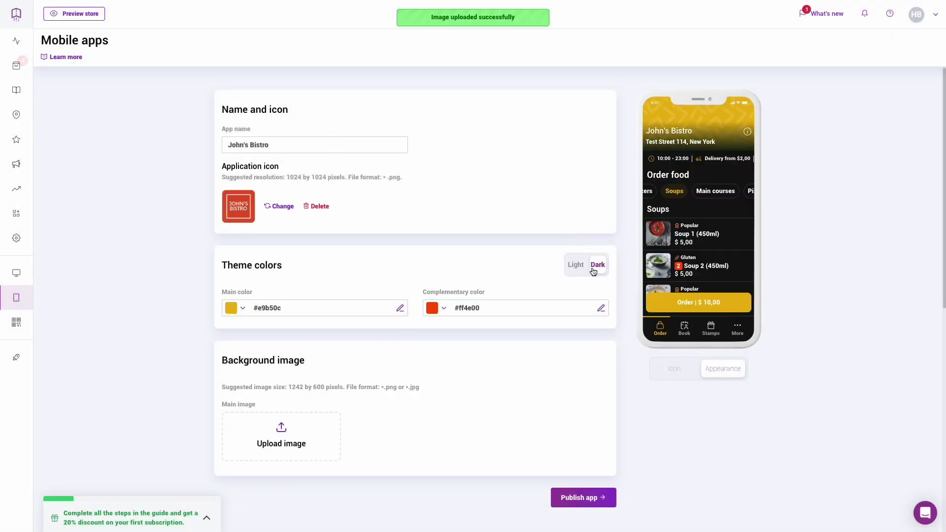
click(576, 267)
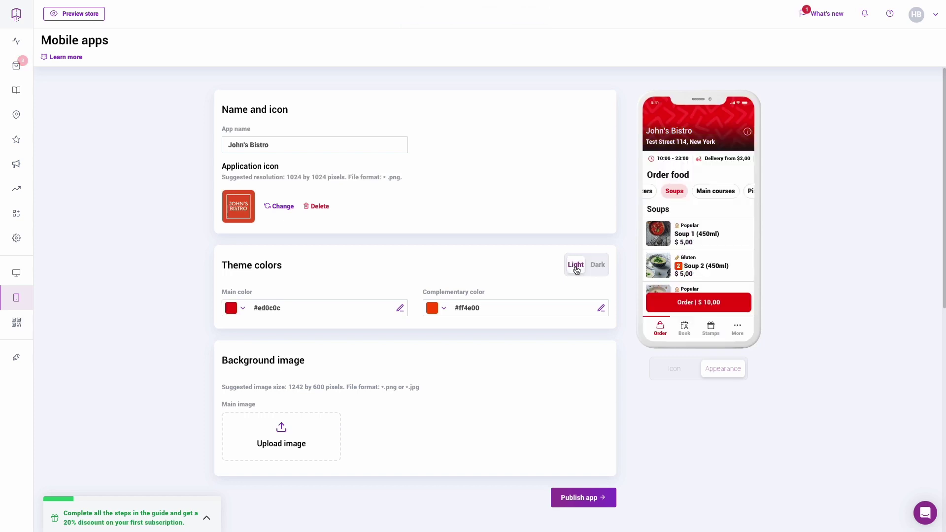
click(297, 308)
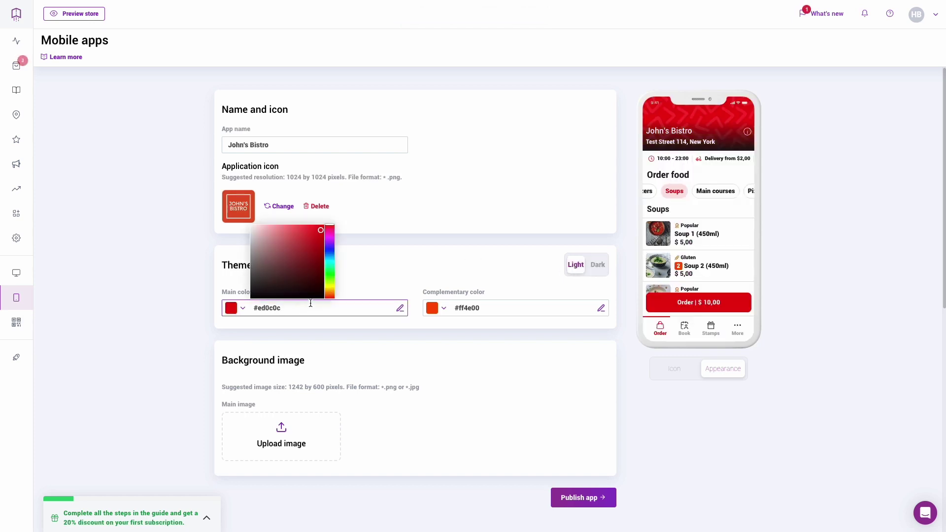
drag(331, 285, 332, 296)
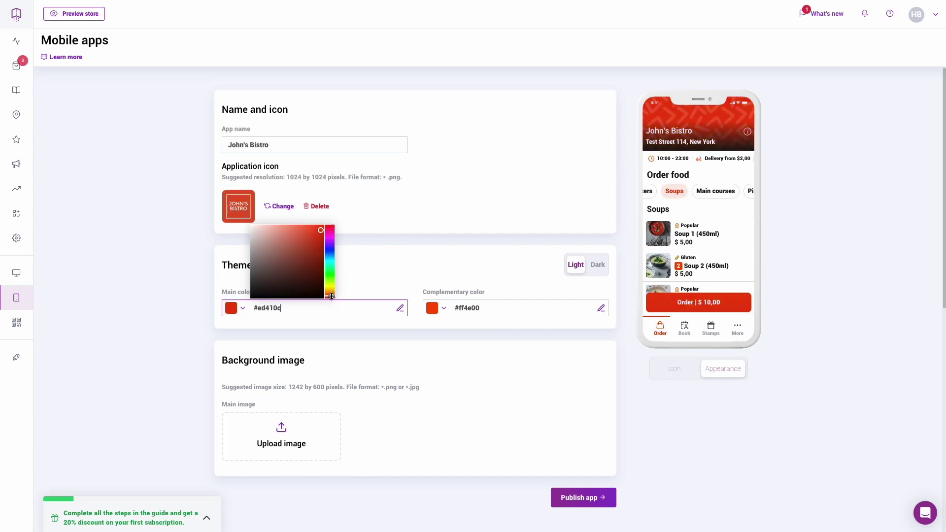
click(373, 294)
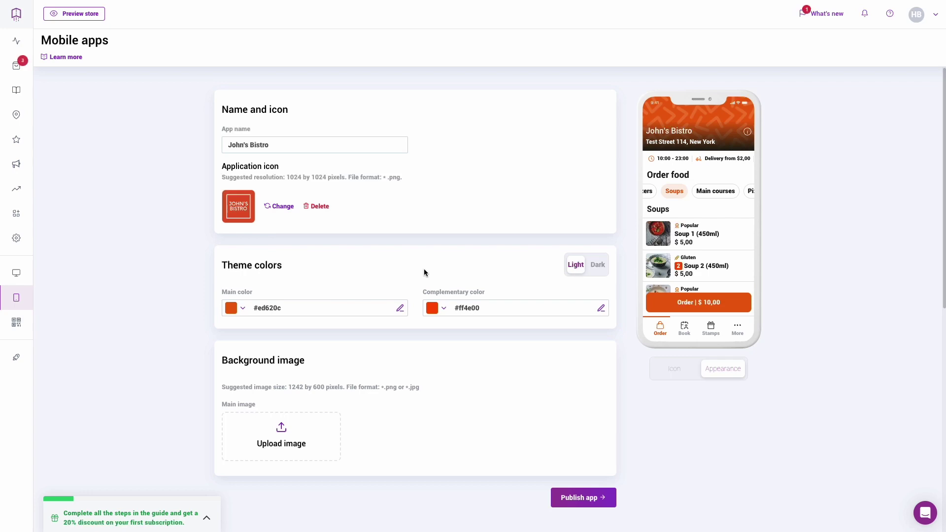
Set app-background.jpg as the app background, check the icon preview, and start publishing
click(308, 441)
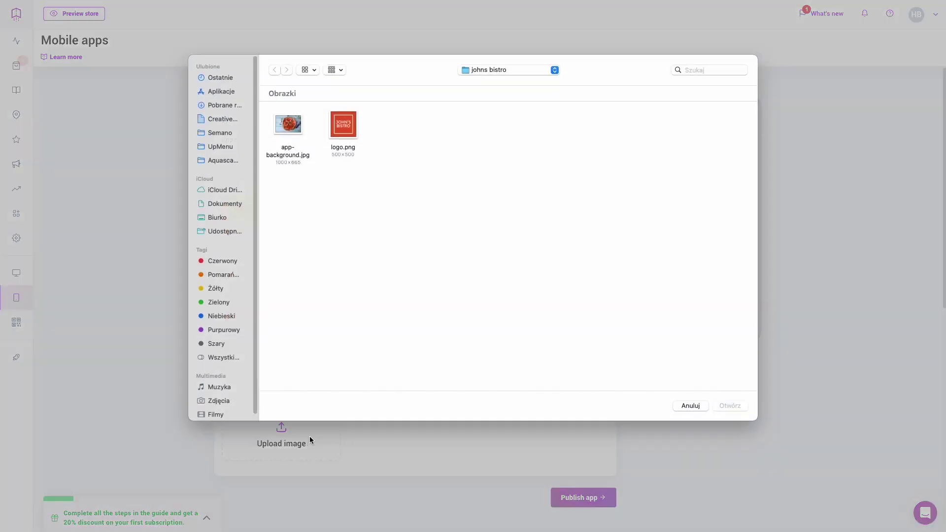
double_click(290, 125)
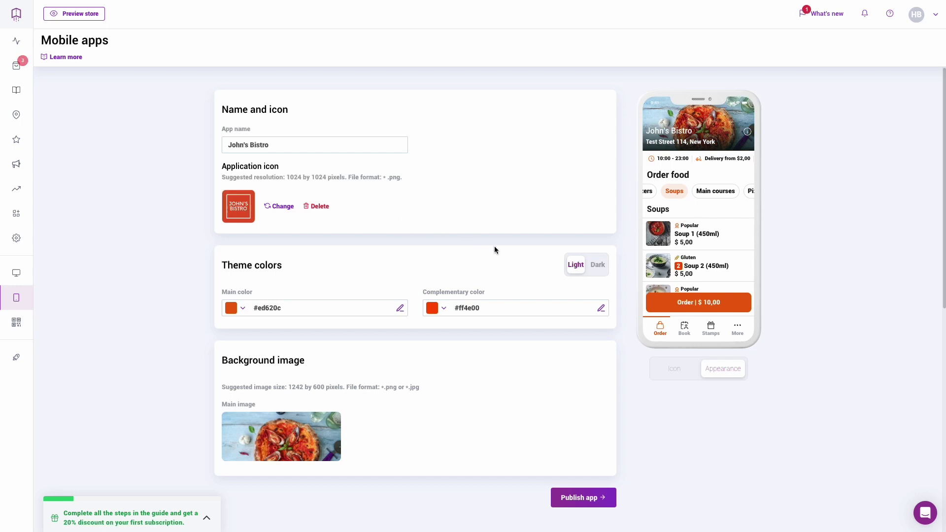
click(674, 369)
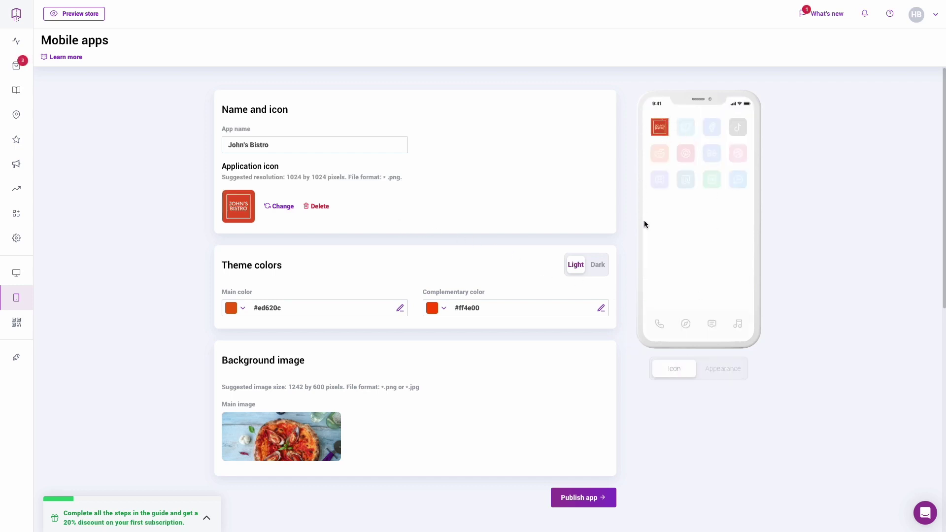
click(711, 375)
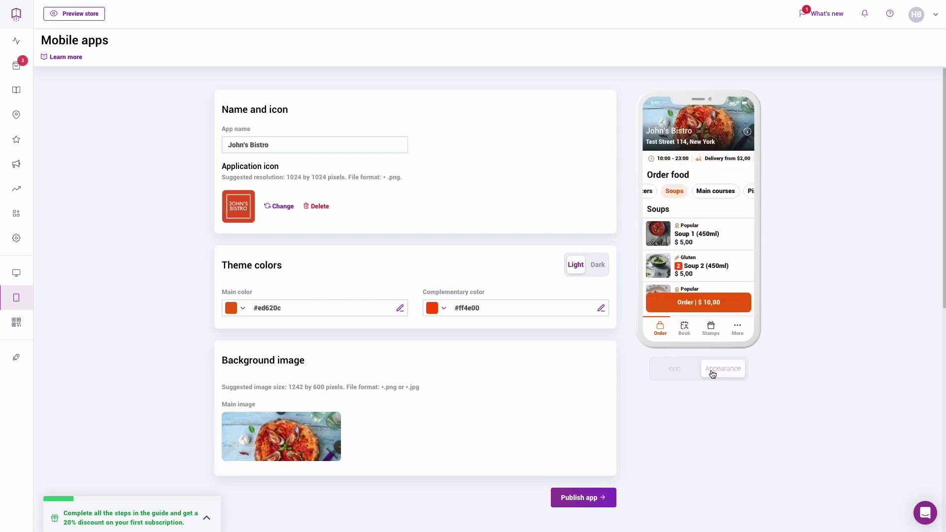
click(577, 500)
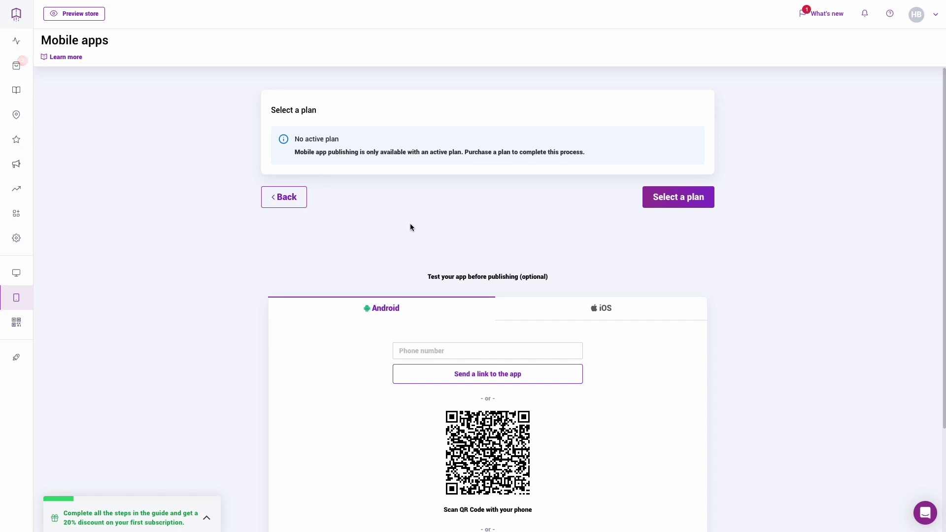
scroll(426, 256, down, 3)
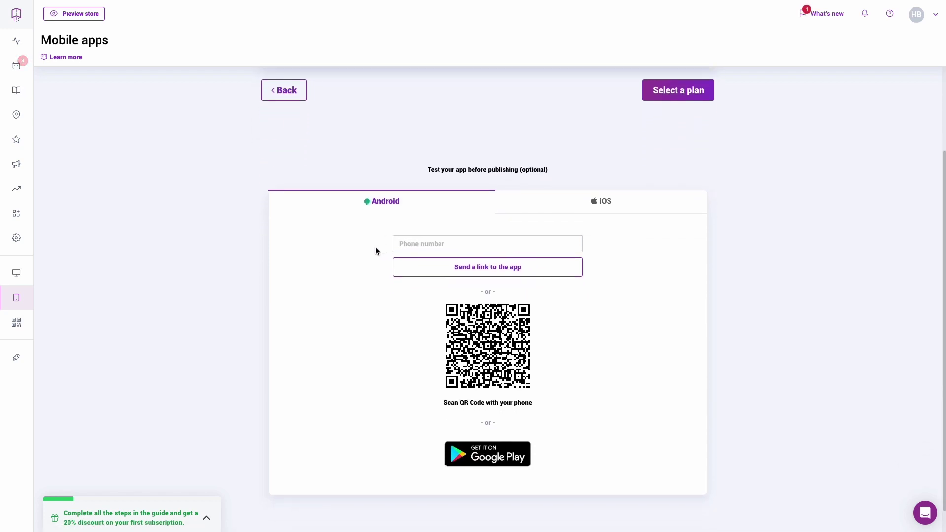
Switch the pre-publish testing section to iOS to show the App Store QR code
click(544, 202)
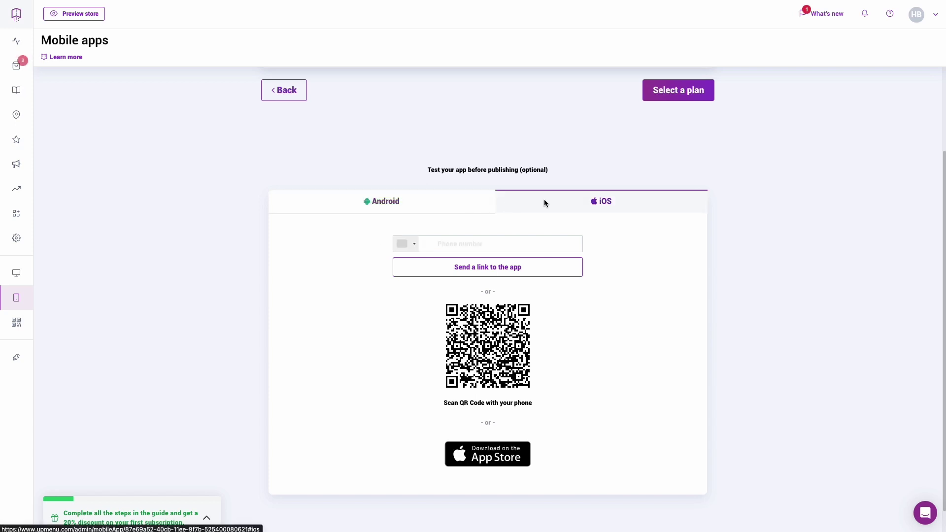